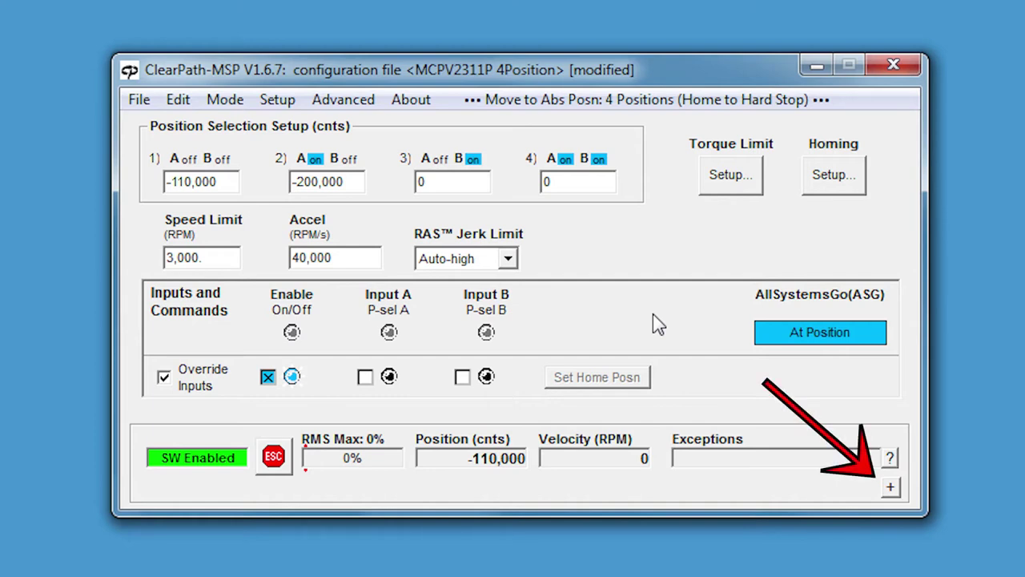
# Expand the scope display and switch the Input A override on to move the axis to position 2
pyautogui.click(892, 489)
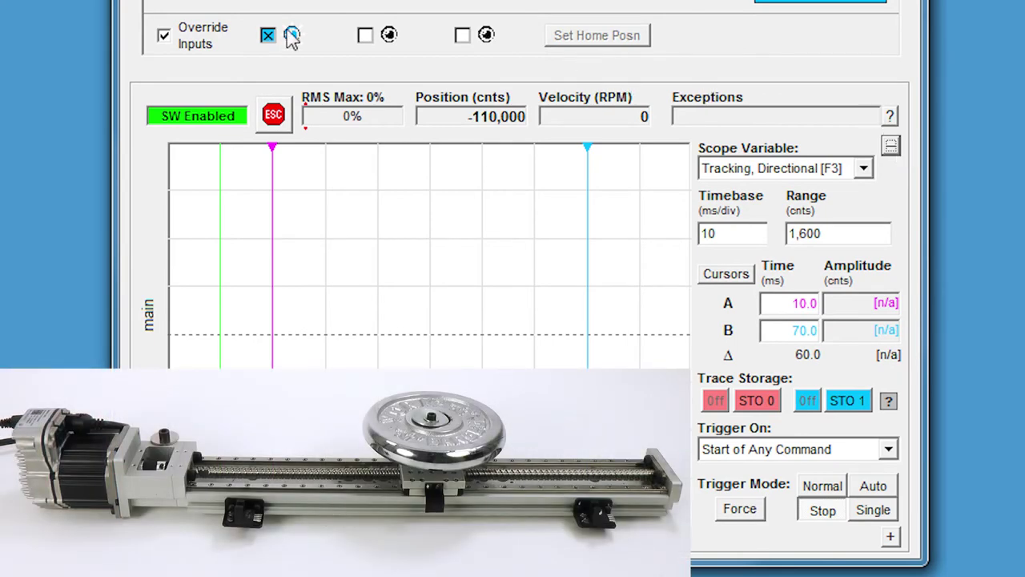
pyautogui.click(365, 36)
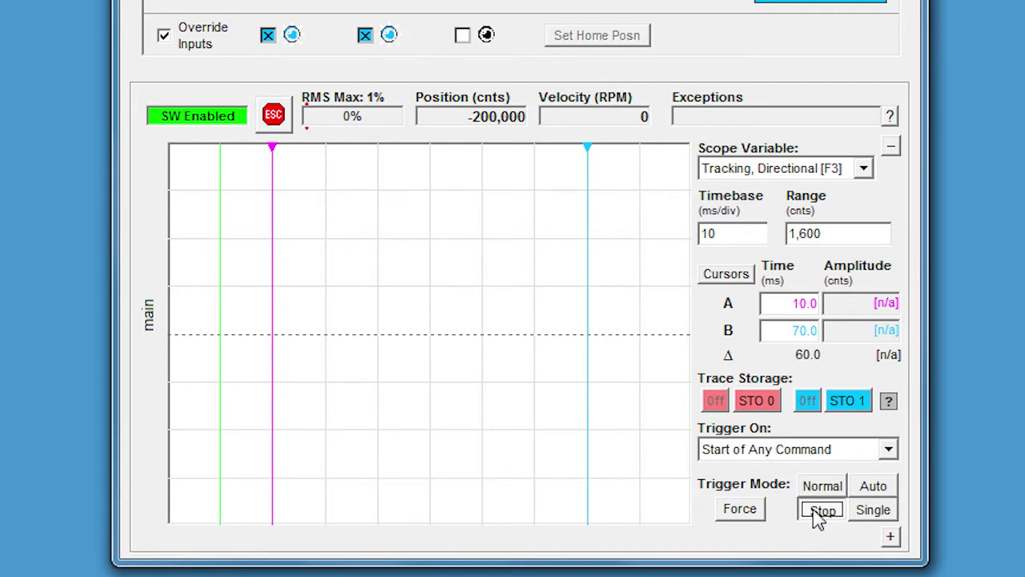
# Run a move by toggling Input A in Auto trigger mode, and another in Normal trigger mode
pyautogui.click(875, 486)
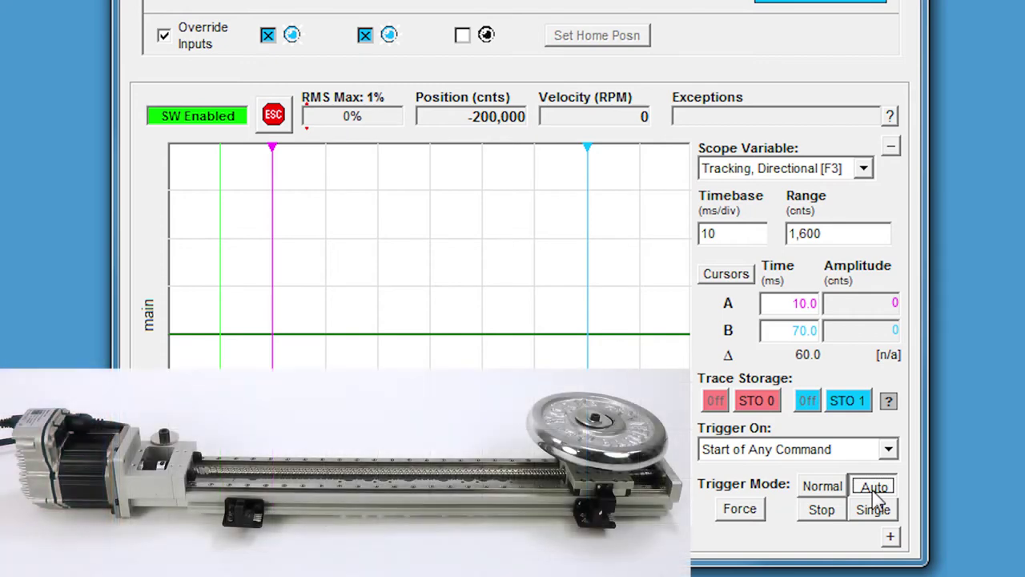
pyautogui.click(365, 35)
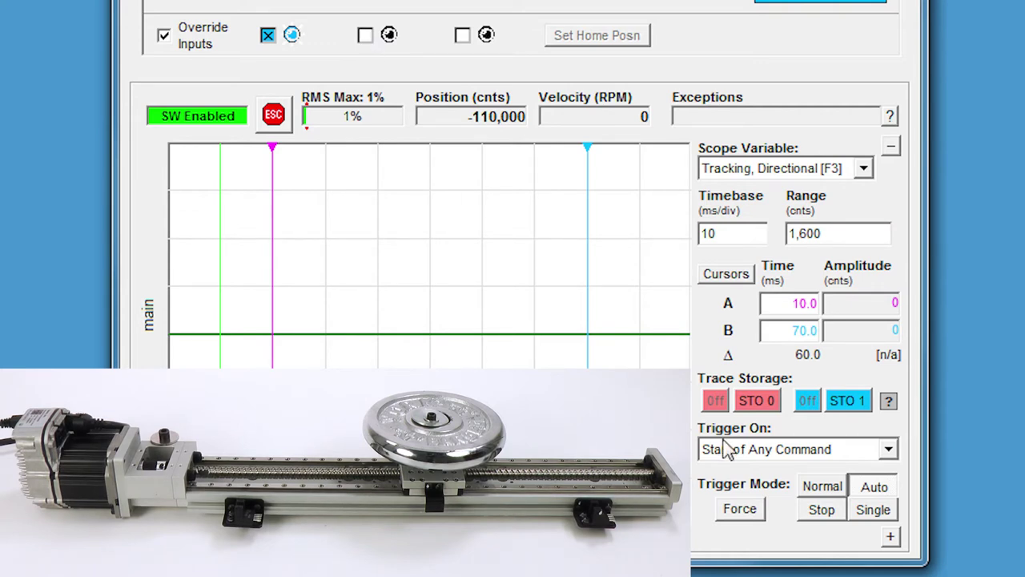
pyautogui.click(811, 487)
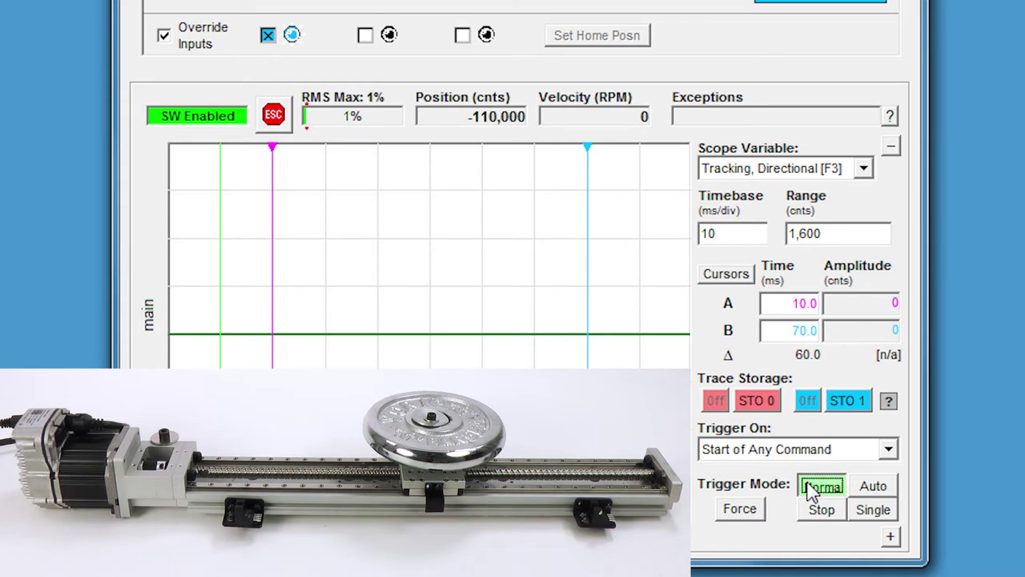
pyautogui.click(358, 36)
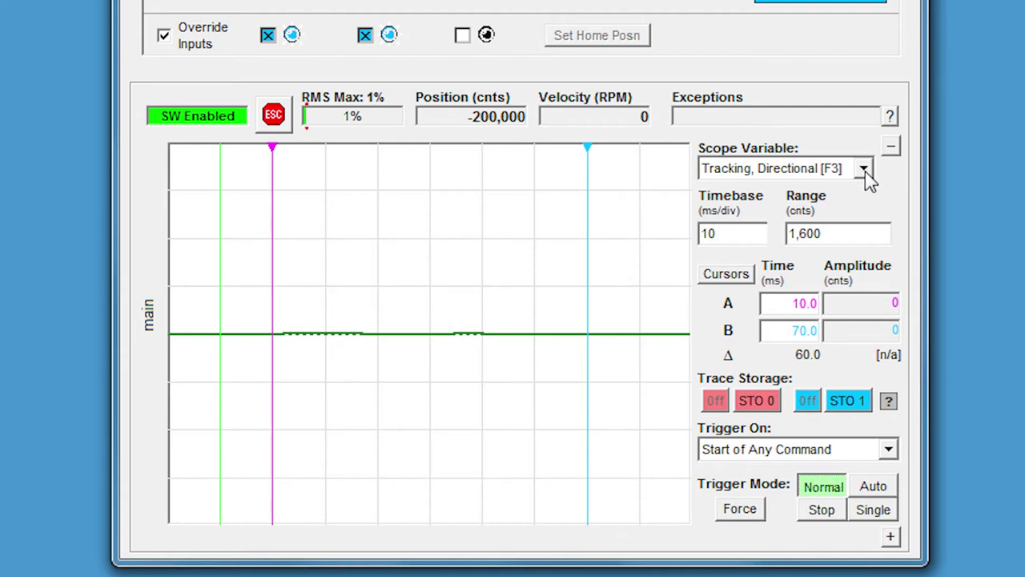
# Set the scope variable to Cmd Velocity (RAS) and switch Input A off to capture the move
pyautogui.click(864, 169)
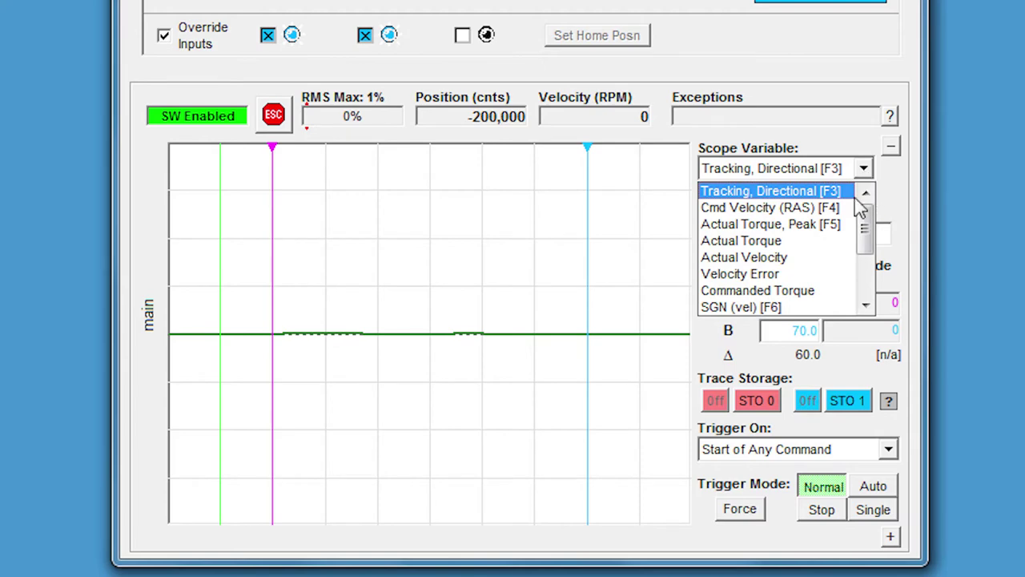
pyautogui.click(850, 214)
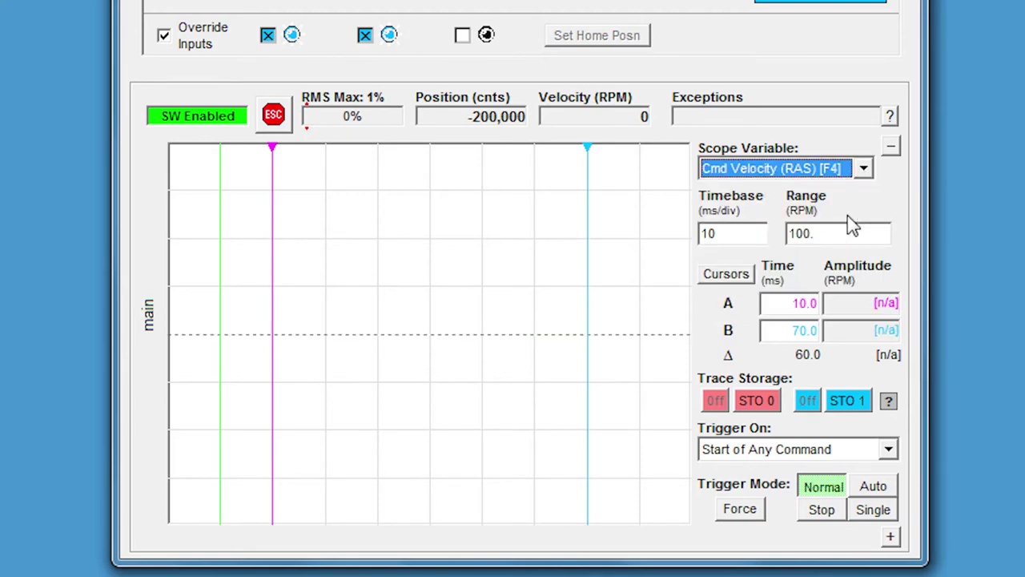
pyautogui.click(365, 36)
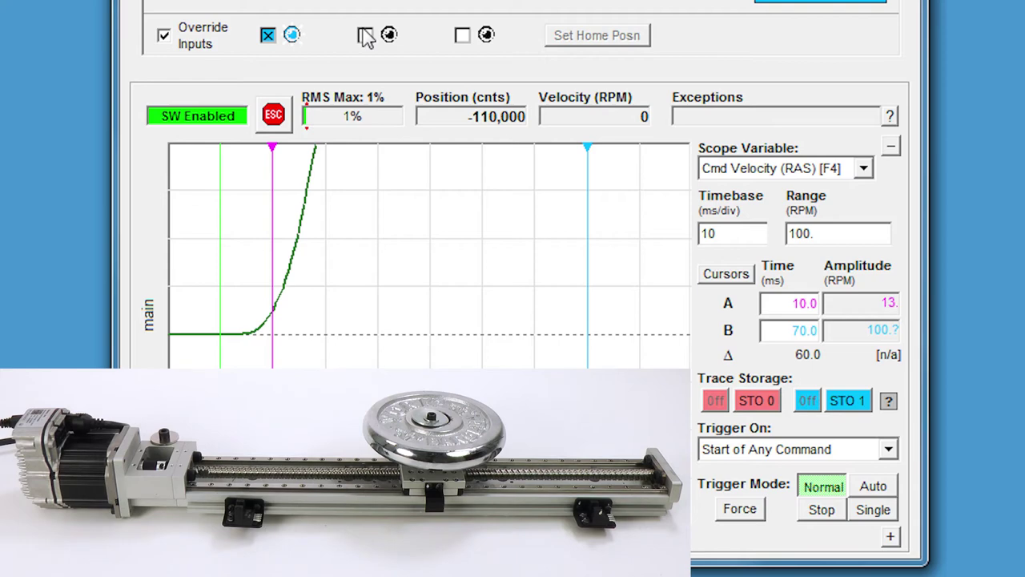
# Capture the Input A move on the scope with a timebase of 100 ms/div and a range of 4,000 RPM
pyautogui.doubleClick(746, 233)
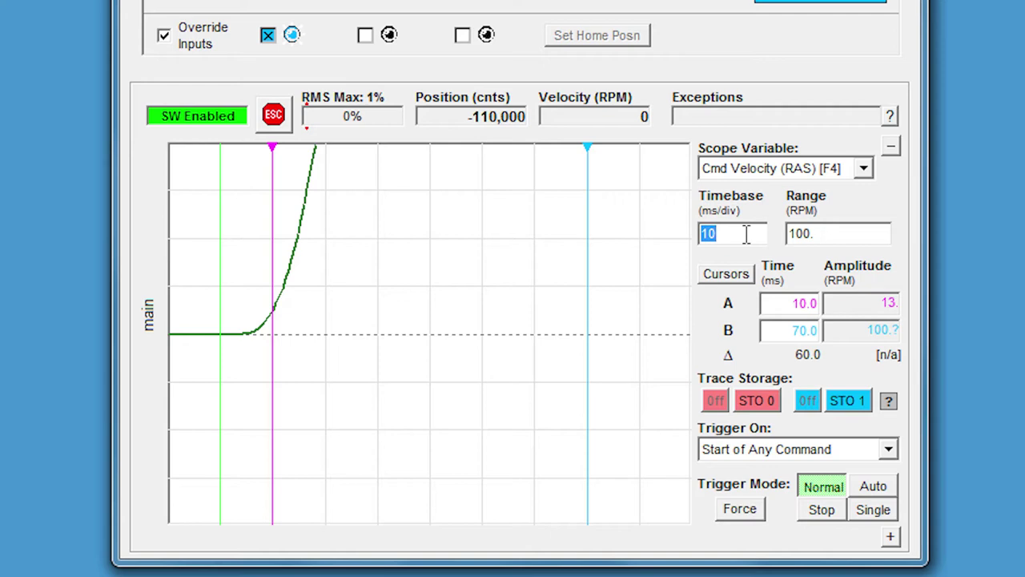
pyautogui.write('100')
pyautogui.press('Return')
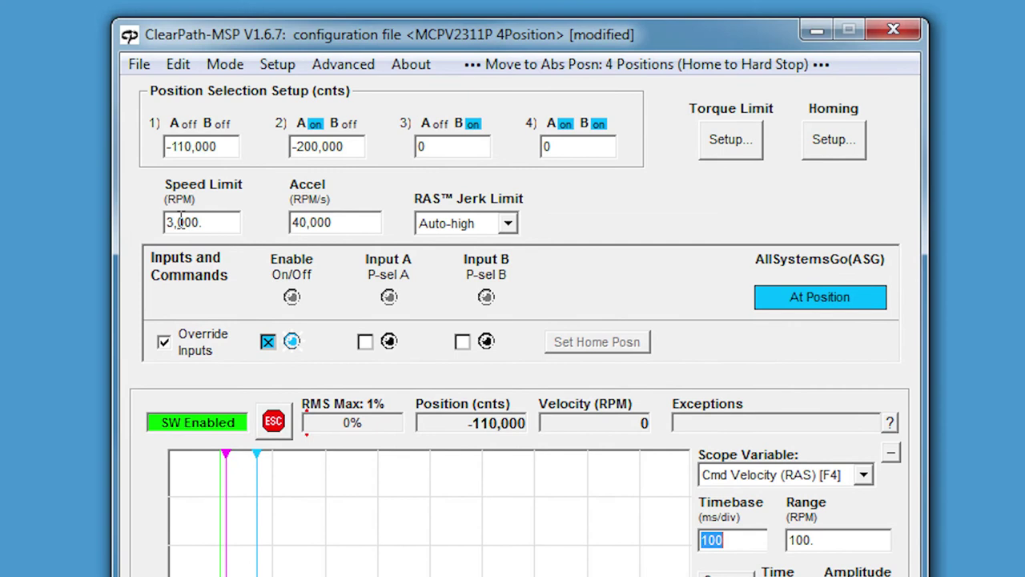
pyautogui.doubleClick(206, 224)
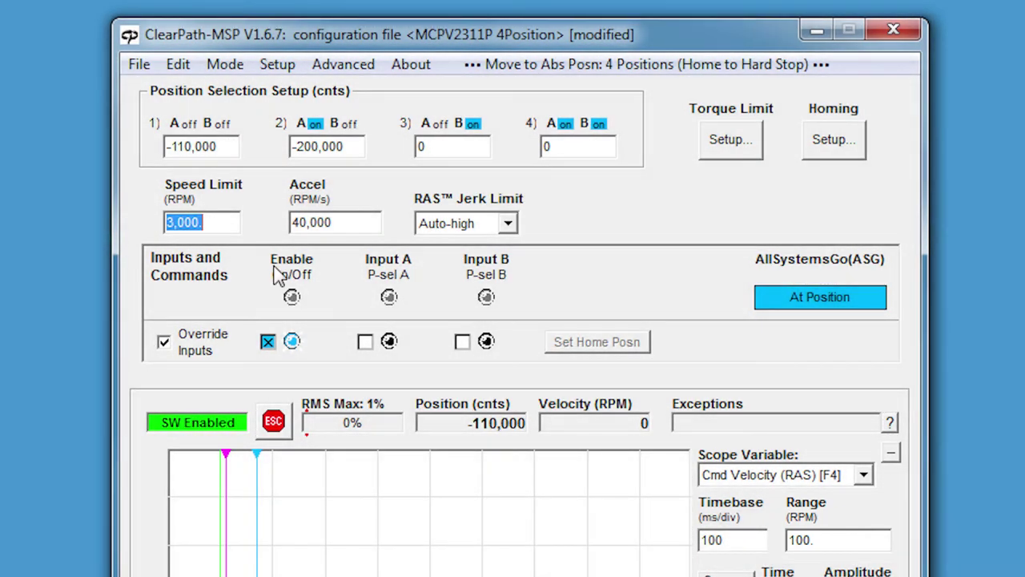
pyautogui.doubleClick(816, 540)
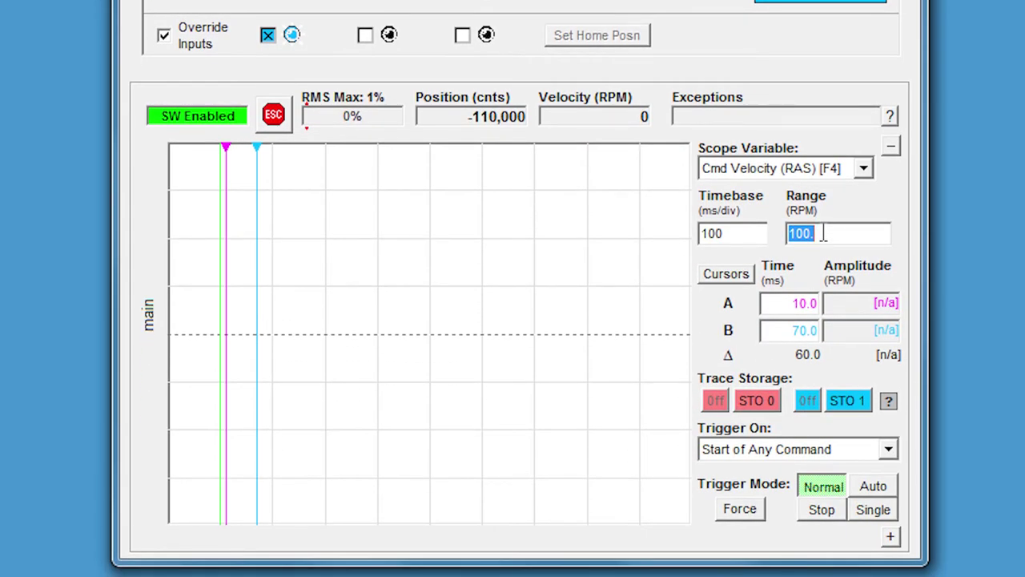
pyautogui.write('4000')
pyautogui.press('Return')
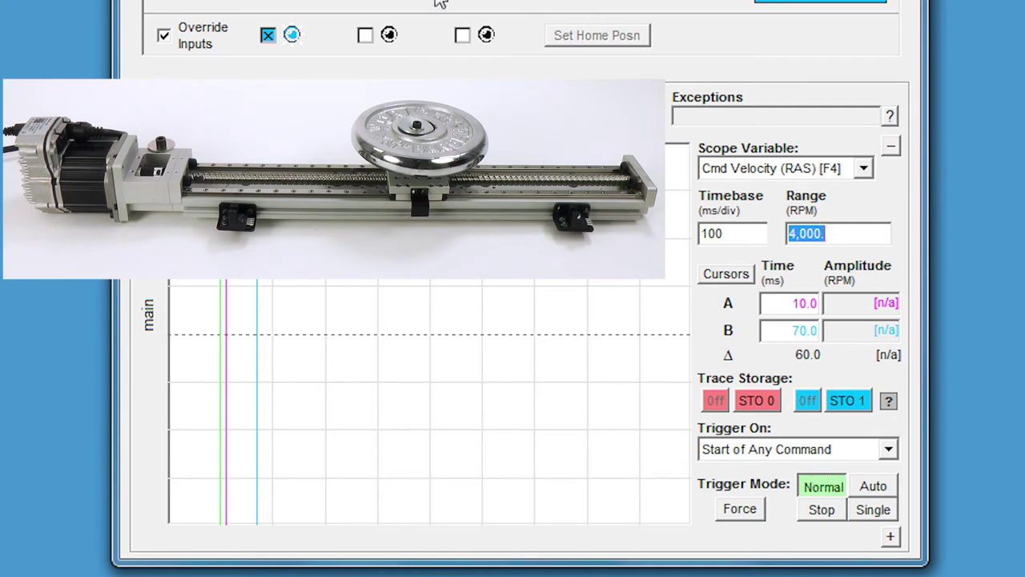
pyautogui.click(368, 37)
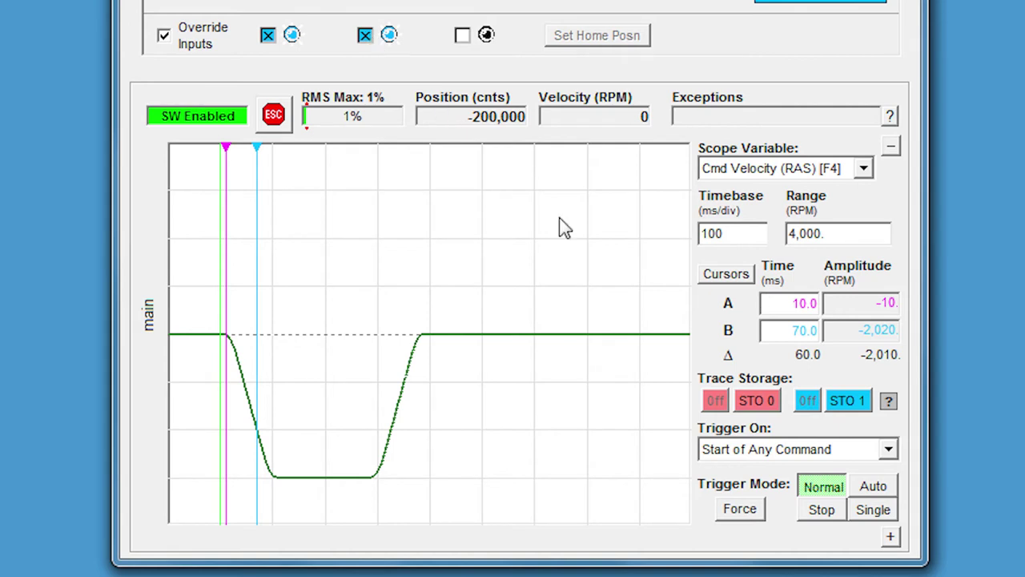
# Set the scope timebase to 50 ms/div and switch Input A off to capture the return move
pyautogui.doubleClick(729, 233)
pyautogui.write('50')
pyautogui.press('Return')
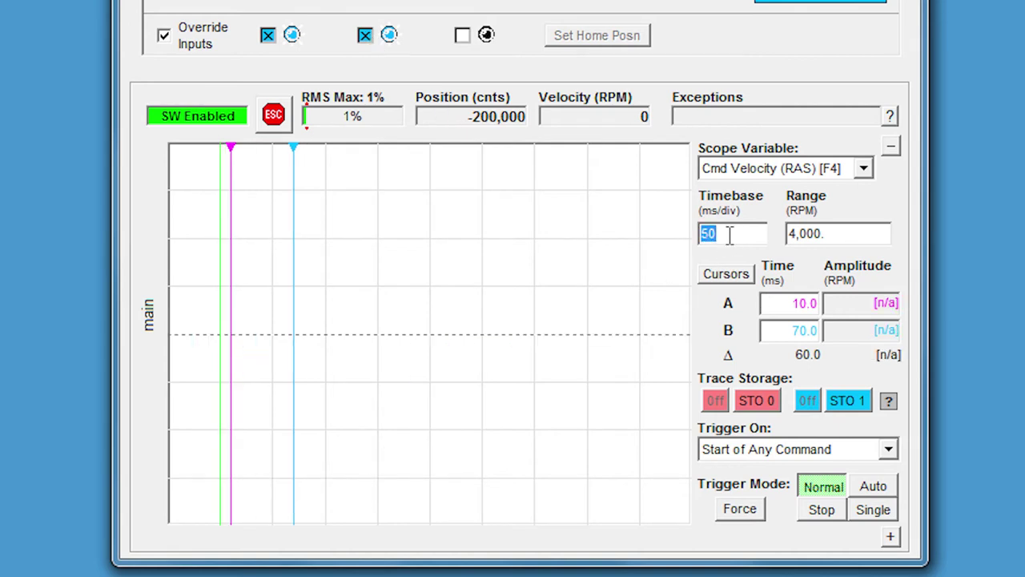
pyautogui.click(365, 36)
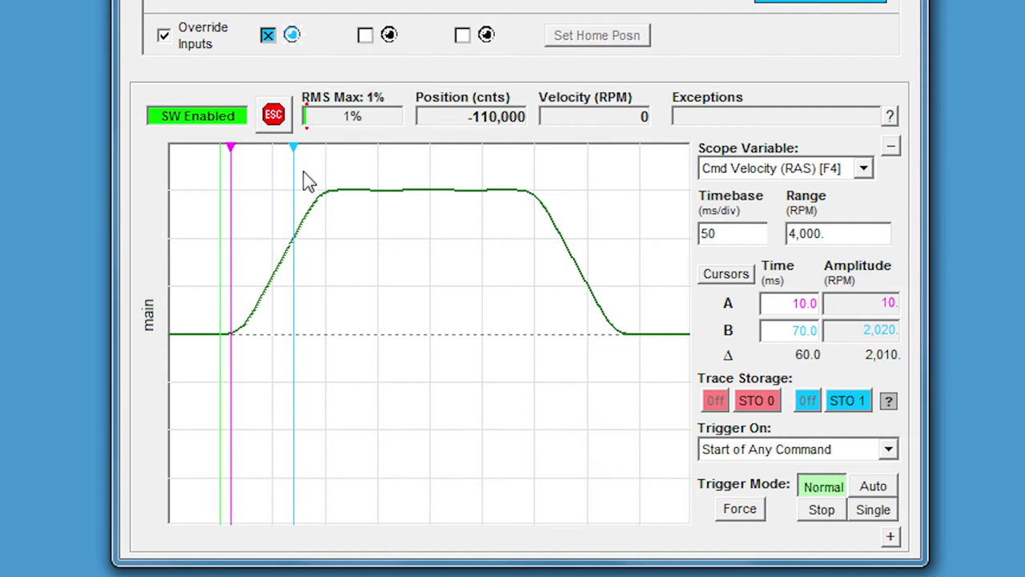
# Place scope cursor B at the end of the velocity profile, at 387.9 ms
pyautogui.moveTo(295, 168); pyautogui.dragTo(601, 193)
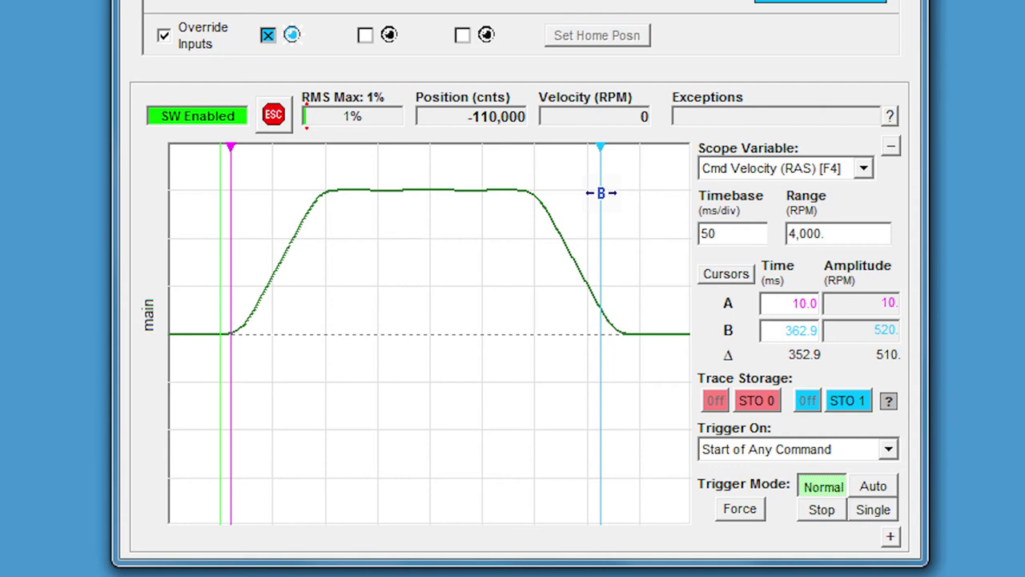
pyautogui.doubleClick(797, 328)
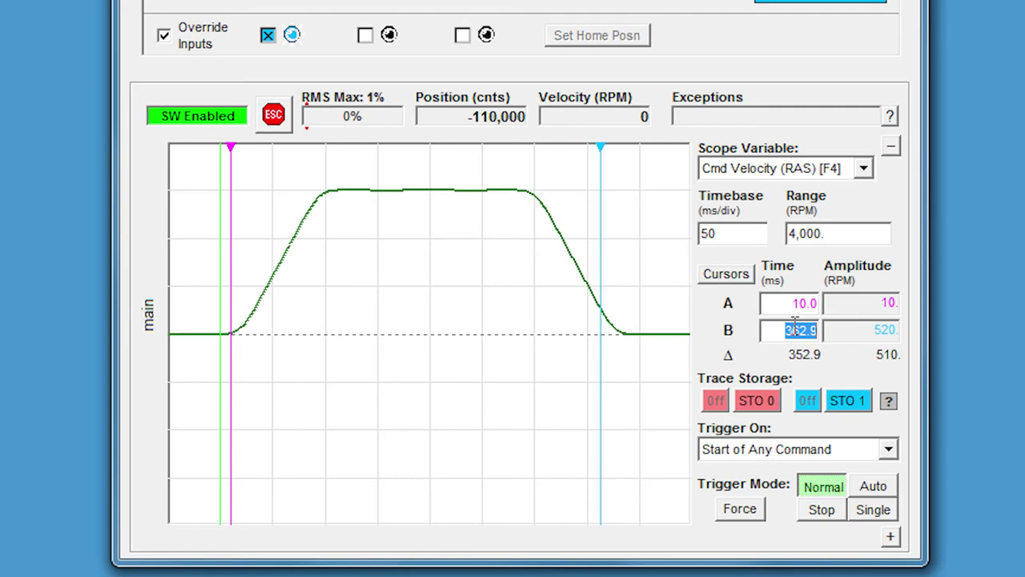
pyautogui.scroll(9, 796, 322)
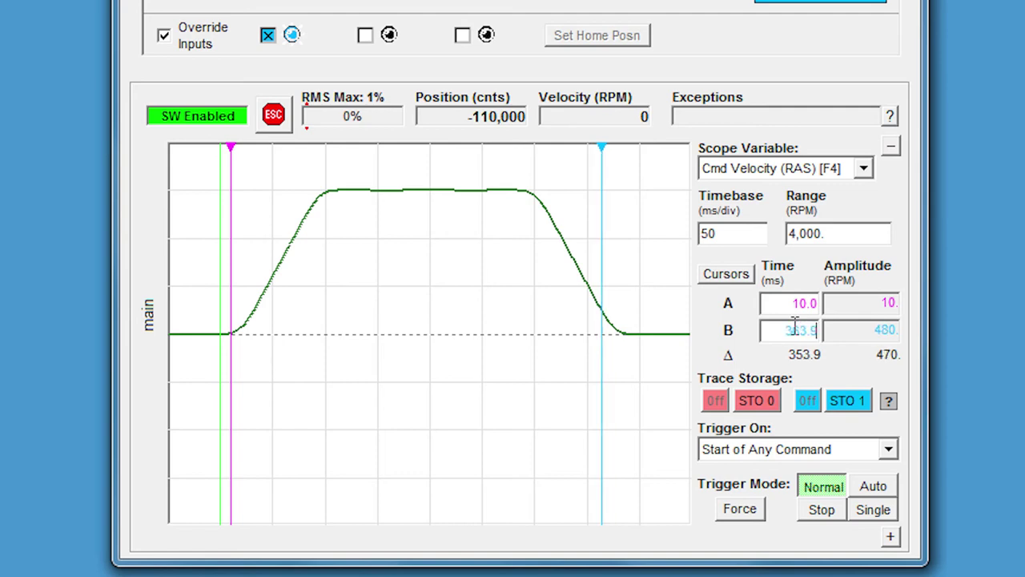
pyautogui.scroll(14, 795, 323)
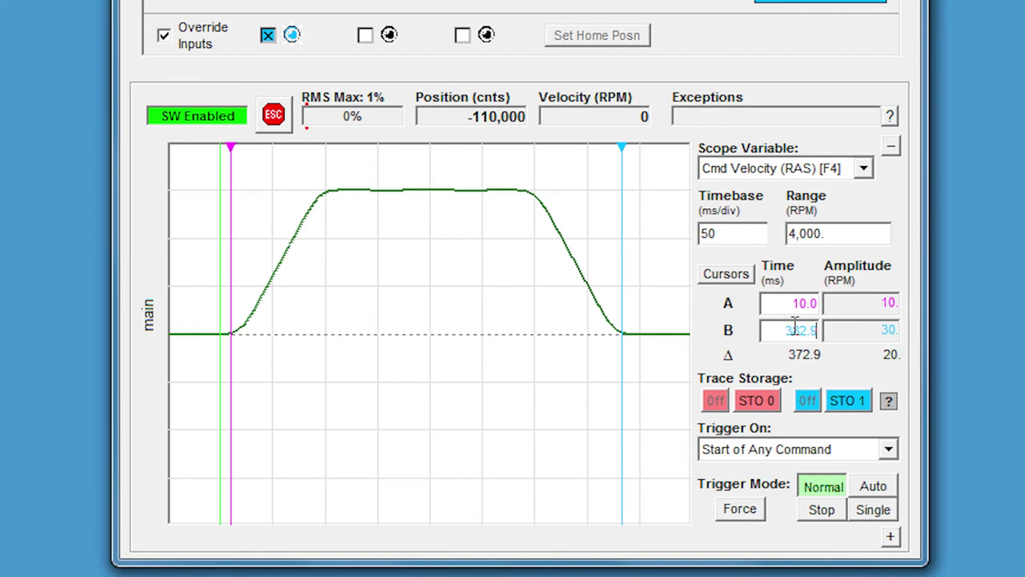
pyautogui.scroll(2, 794, 321)
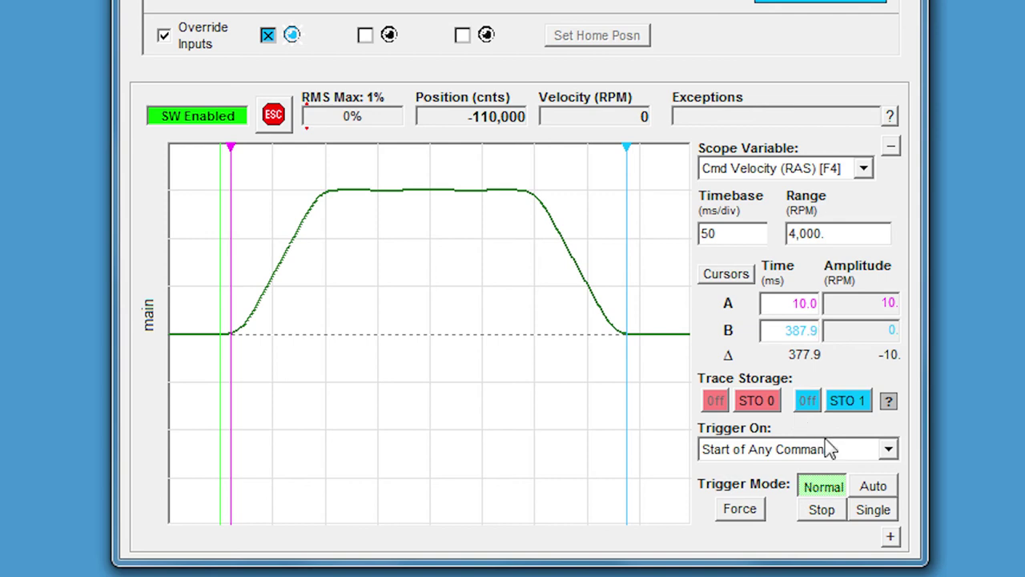
# Set the scope to trigger on Start of Positive Command in Single trigger mode
pyautogui.click(846, 451)
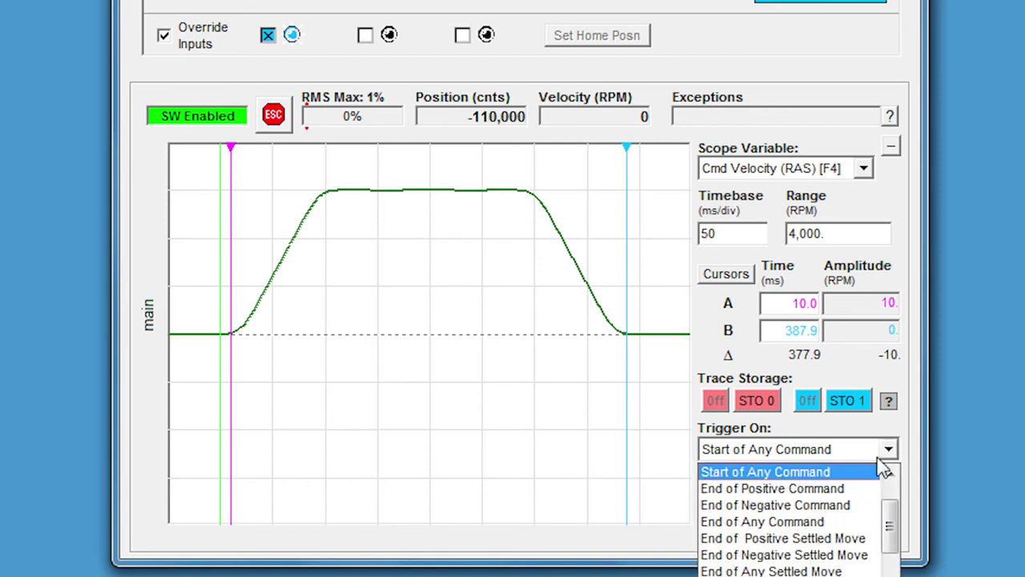
pyautogui.click(891, 473)
pyautogui.click(891, 473)
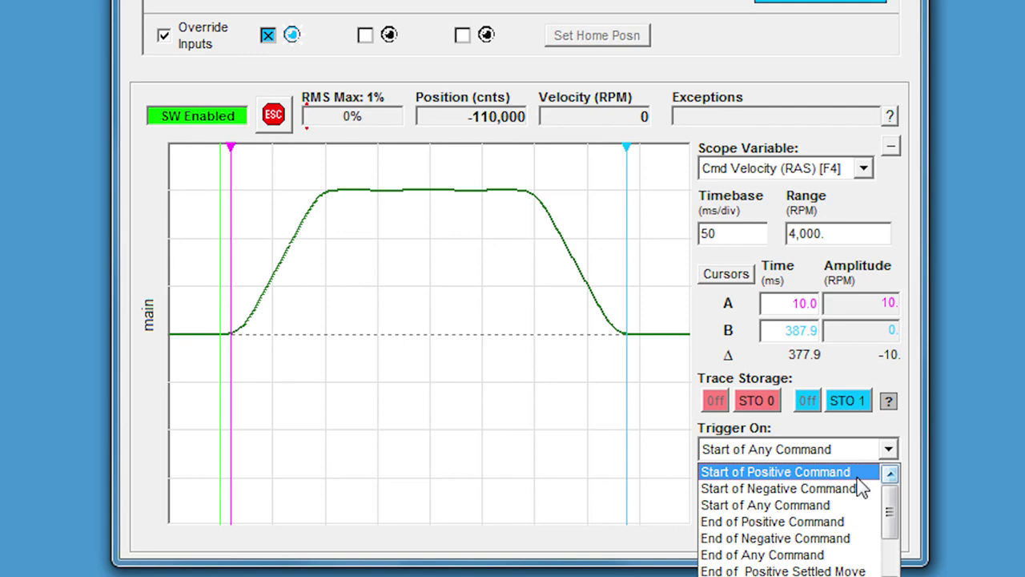
pyautogui.click(859, 479)
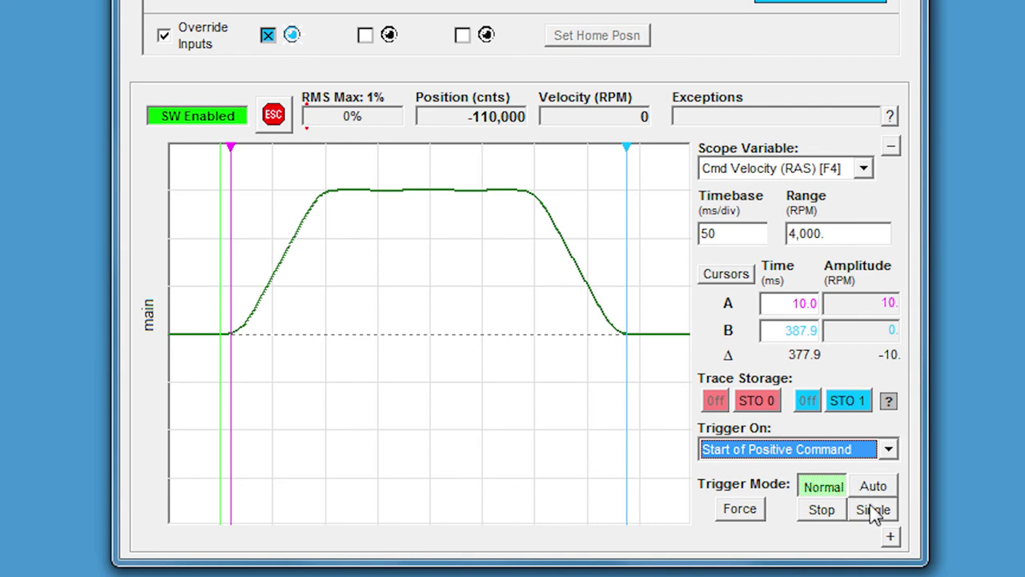
pyautogui.click(874, 510)
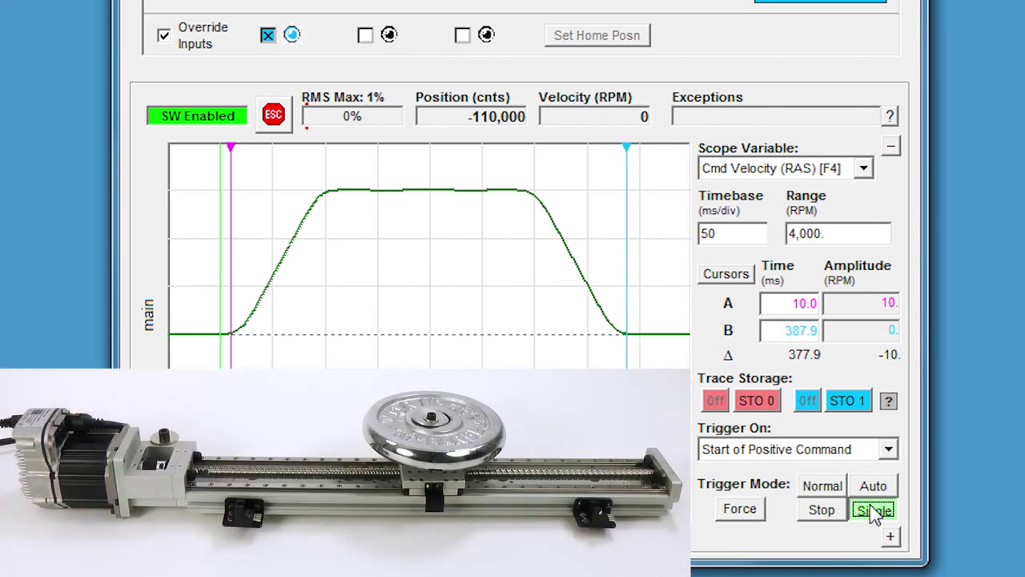
# Set the scope variable to Actual Torque, Peak with a range of 10% of max
pyautogui.click(834, 169)
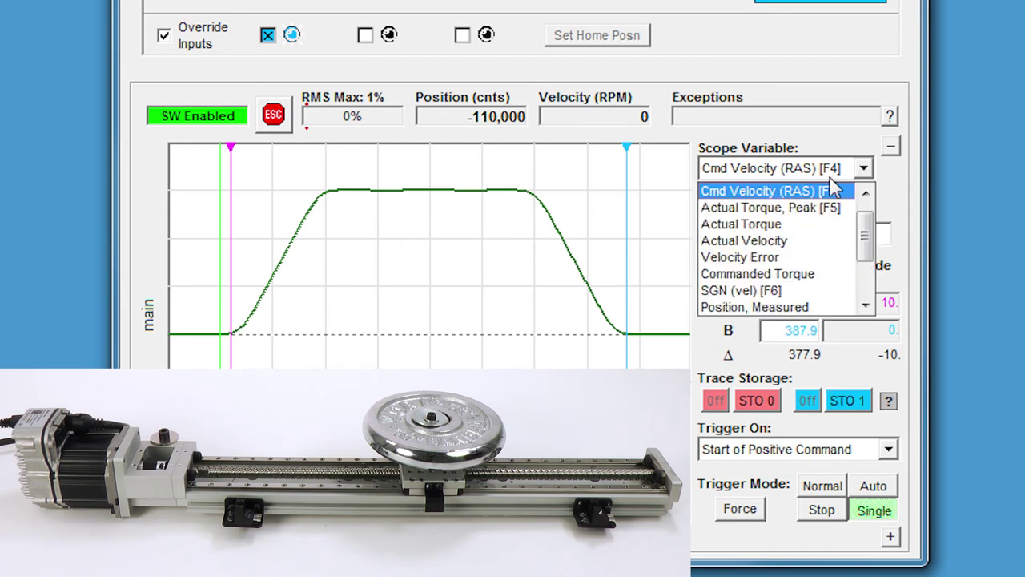
pyautogui.click(845, 210)
pyautogui.doubleClick(844, 232)
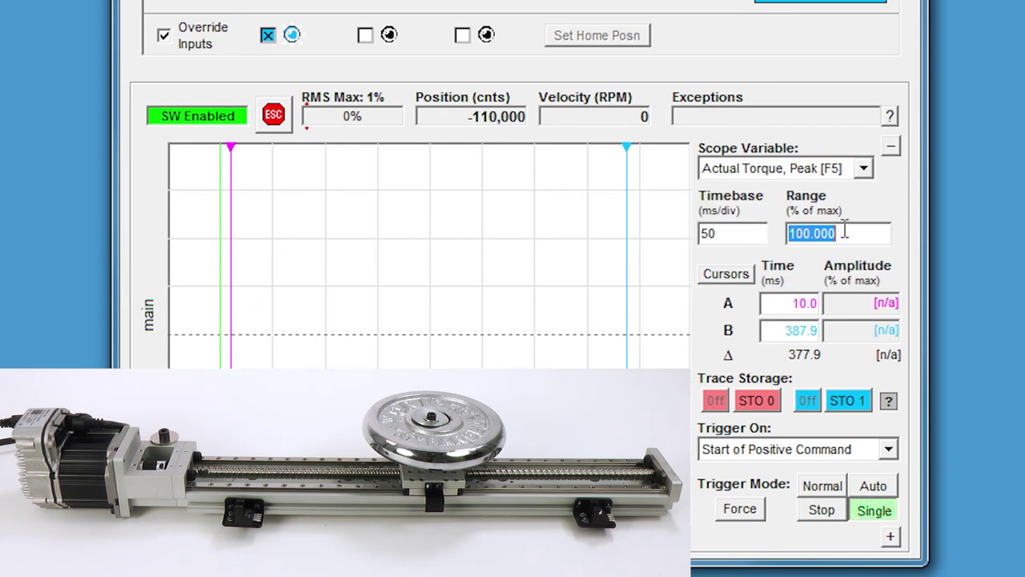
pyautogui.write('10')
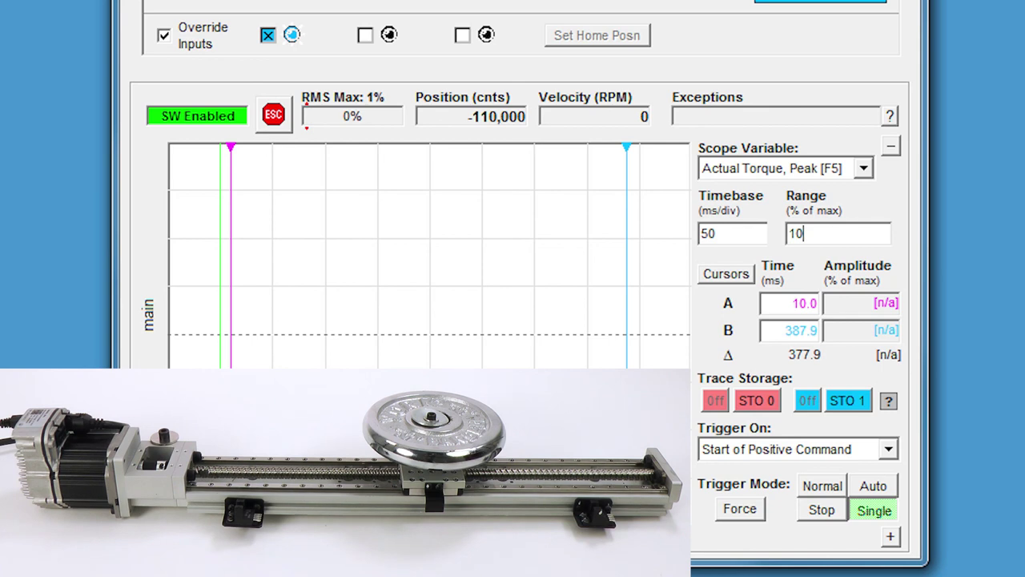
pyautogui.press('Return')
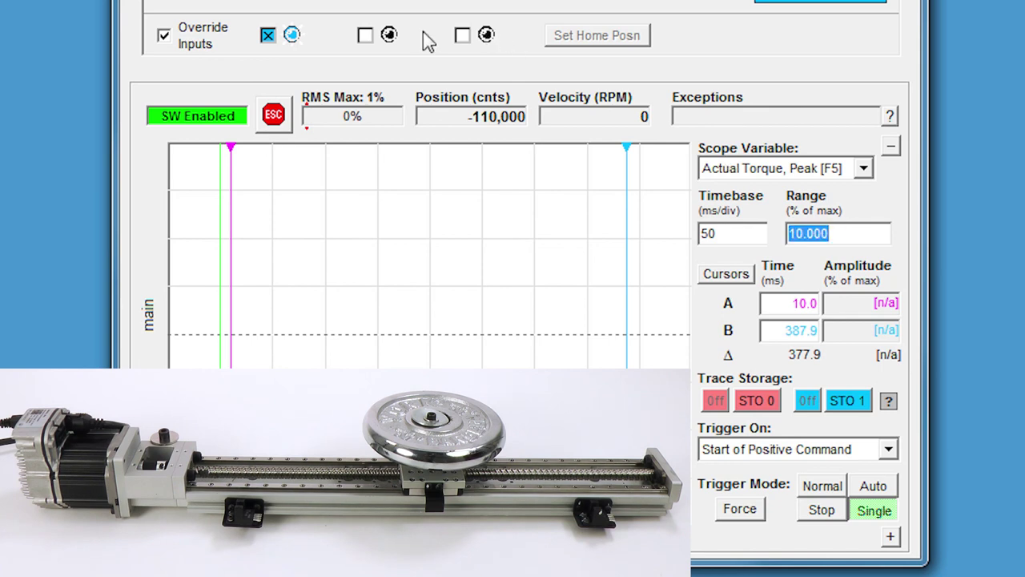
# Toggle Input A on and back off to capture the torque of a positive move, and shift cursor B to about 340 ms
pyautogui.click(367, 36)
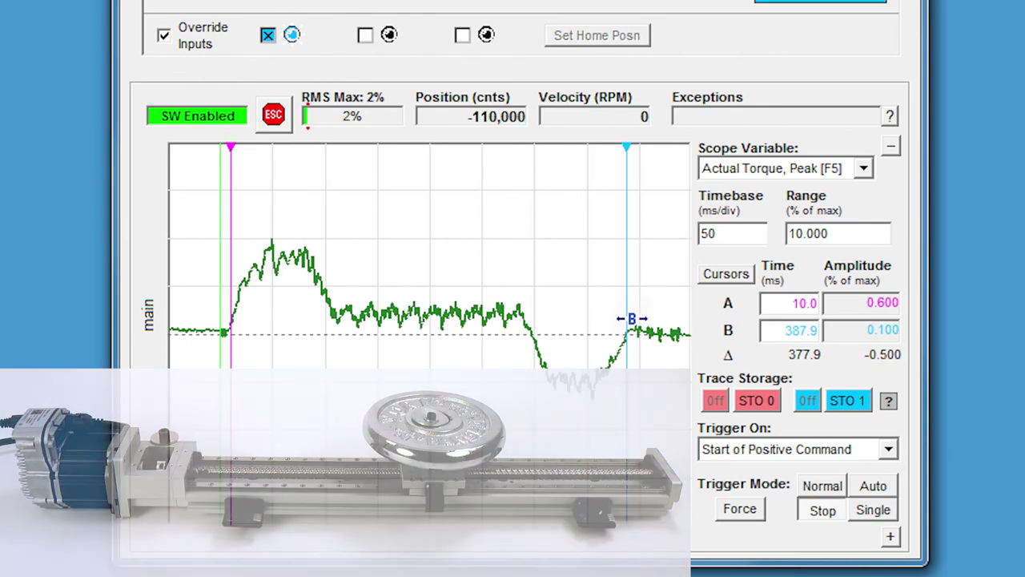
pyautogui.moveTo(633, 319); pyautogui.dragTo(577, 323)
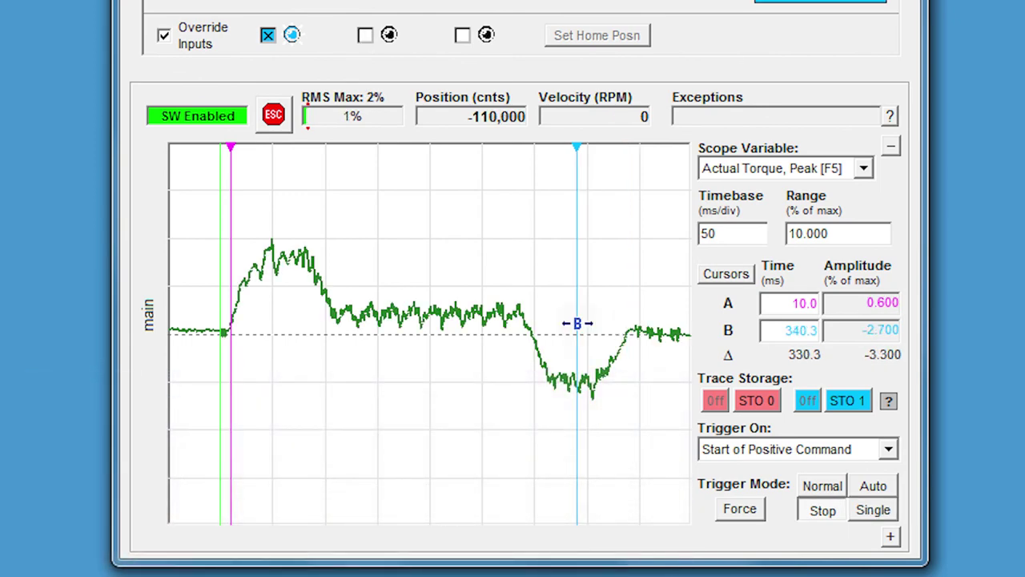